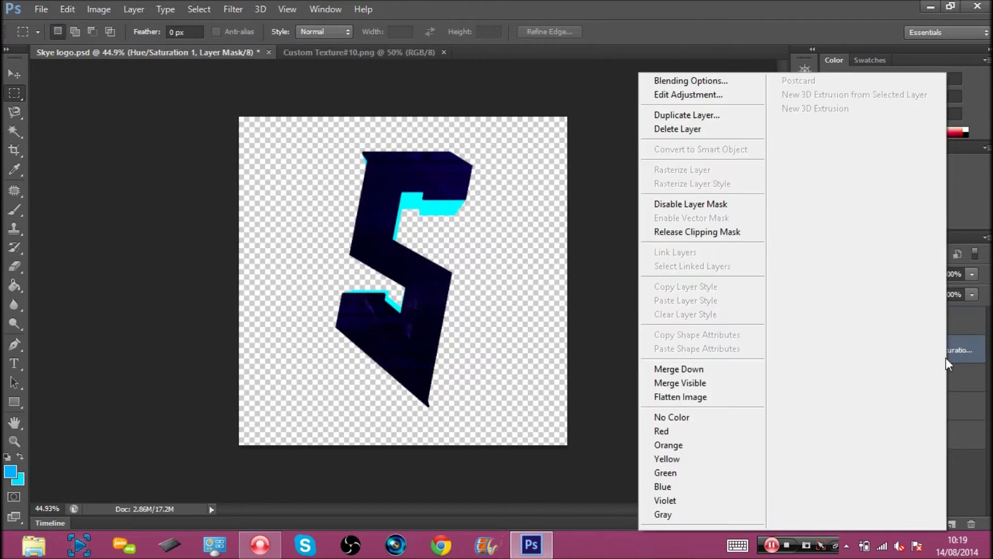
- Open a galaxy texture for the logo and fill a new layer solid red
left_click(57, 39)
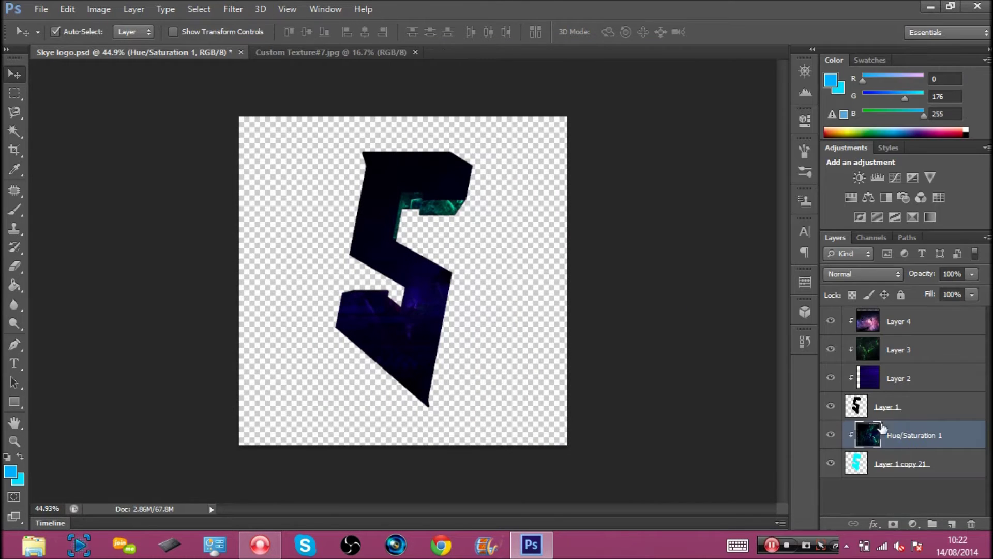
left_click(14, 285)
left_click(291, 335)
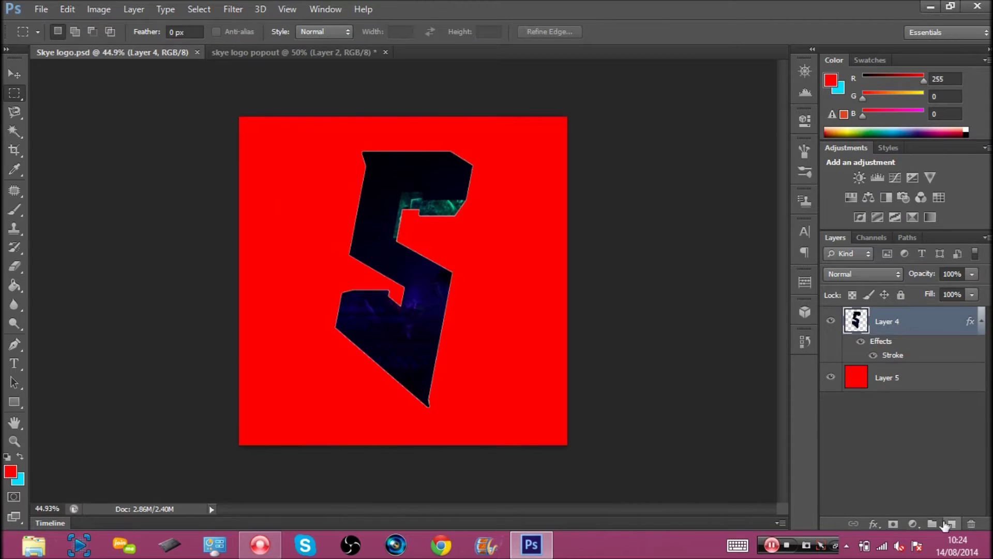
- Stamp a white feather brush onto the logo, then undo it
left_click(950, 524)
scroll(104, 156, "down", 2)
left_click(447, 240)
key("ctrl+z")
- Select the 1232 px brush tip and clip the red texture to the banner band for resizing
left_click(74, 32)
left_click(30, 174)
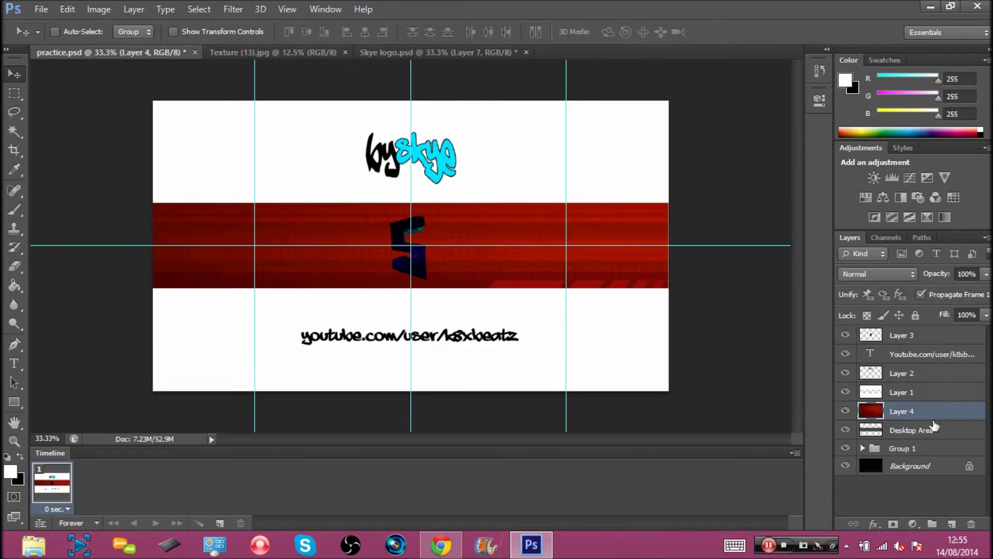
left_click(934, 420, "alt")
key("ctrl+t")
- Shift the red band's hue to cyan and browse to the 4K GRAPHICS PACK Halftones folder
key("ctrl+0")
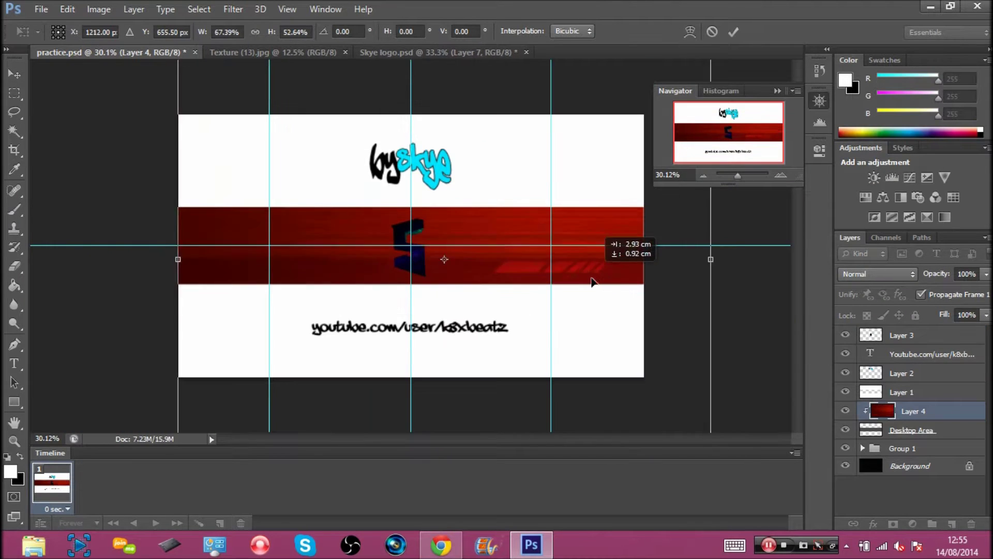
left_click_drag(705, 230, 773, 231)
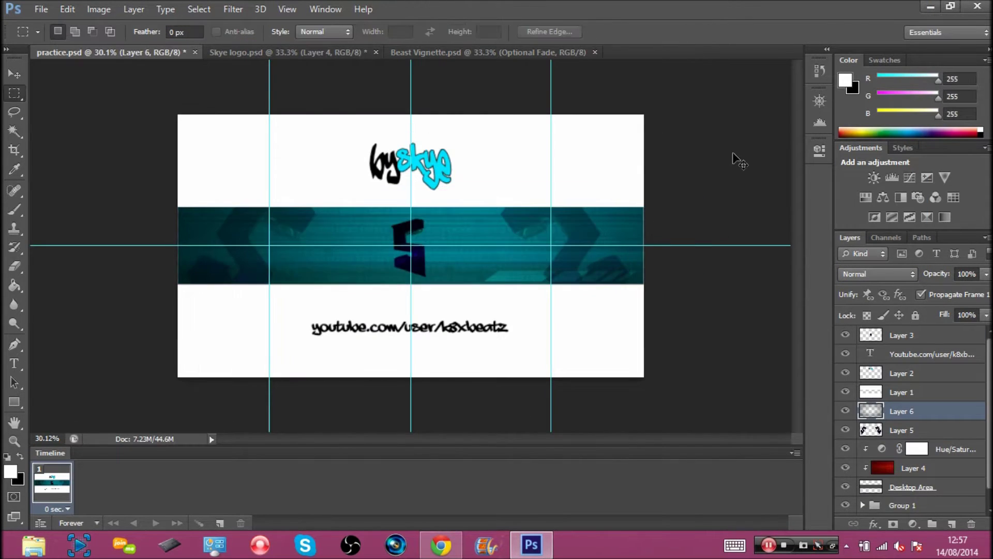
key("ctrl+o")
left_click(528, 83)
double_click(332, 146)
scroll(671, 323, "down", 2)
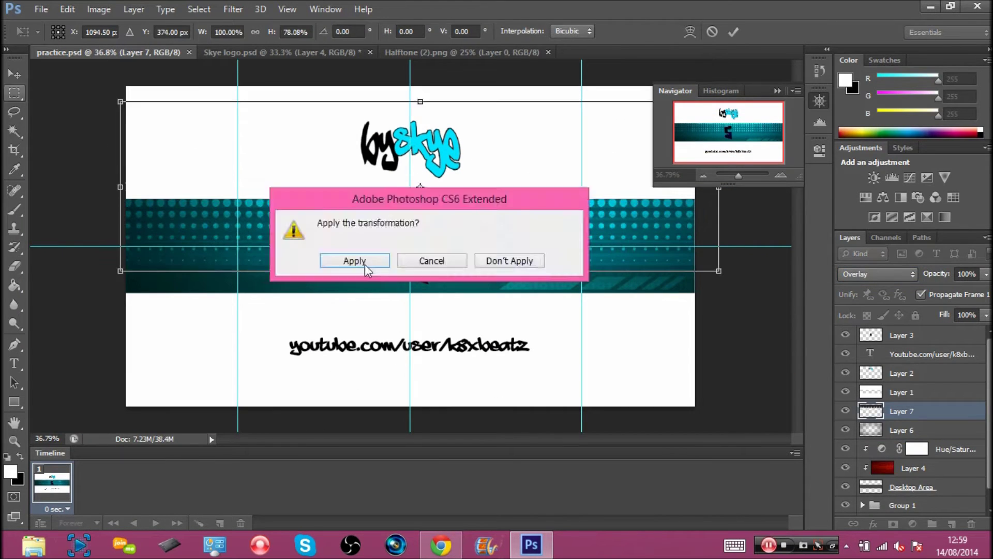
left_click(711, 207)
- Duplicate the glowing S layer and merge the two glow copies into one layer
key("ctrl+g")
left_click(910, 352)
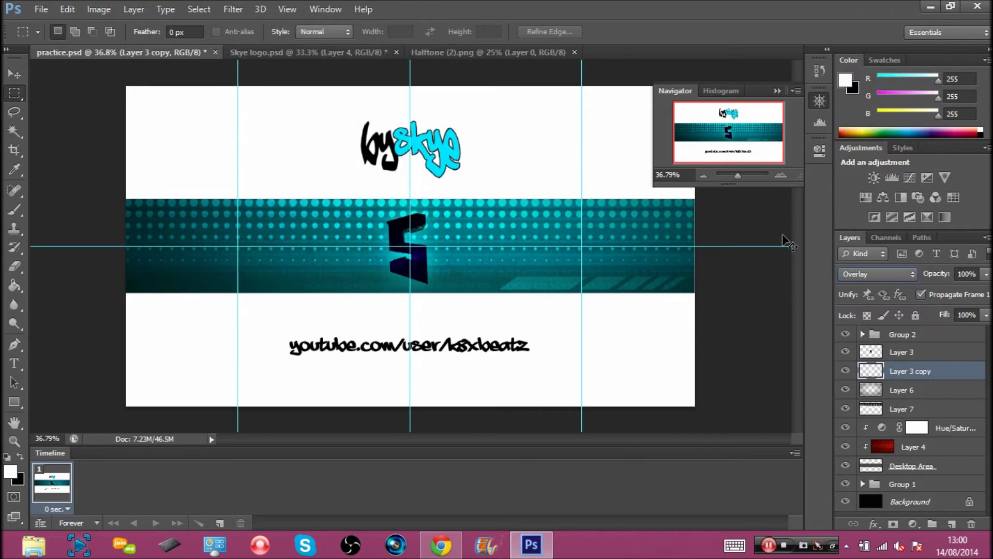
key("ctrl+j")
key("m")
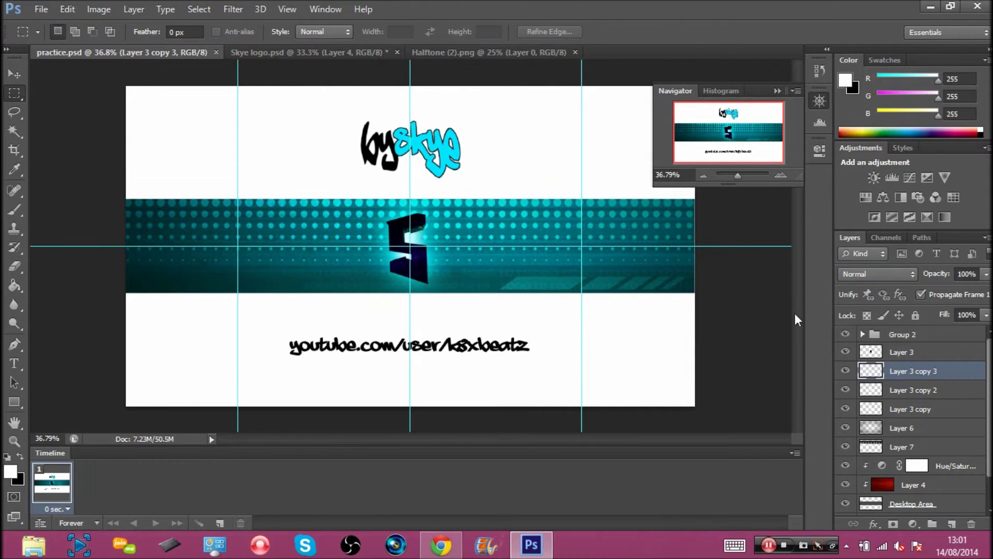
left_click(910, 409, "shift")
right_click(910, 409)
left_click(658, 368)
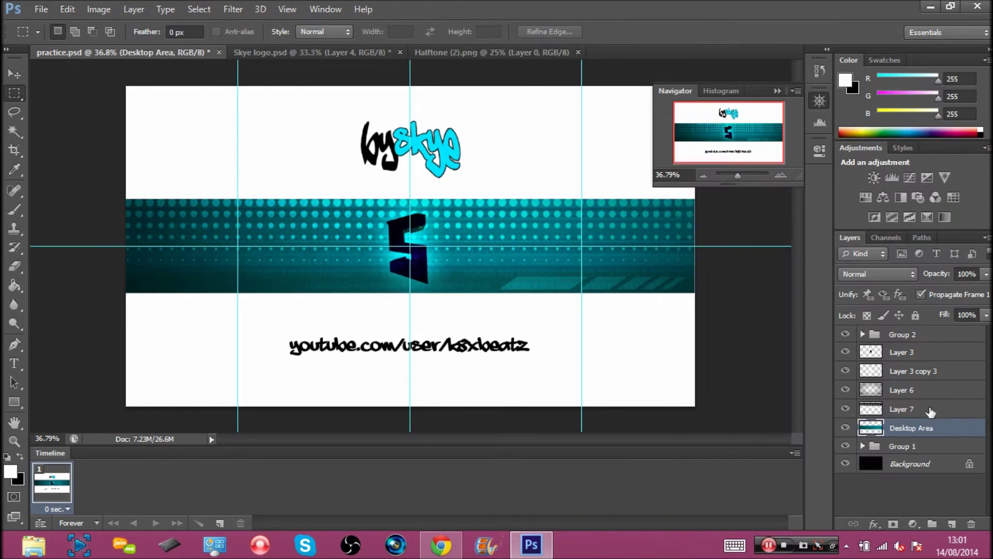
- Hide the halftone dots layer, then place and rotate the white splash behind the S
left_click(845, 409)
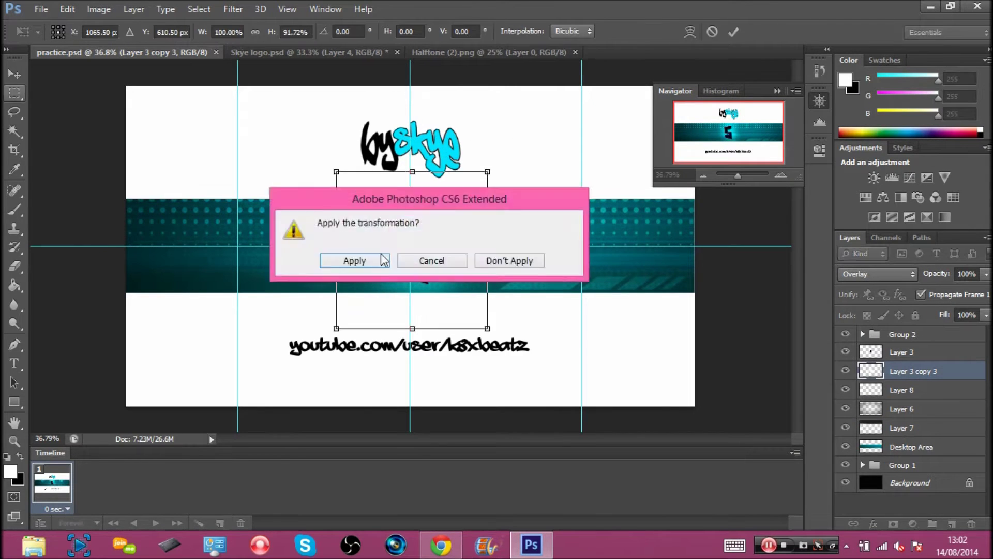
left_click(381, 259)
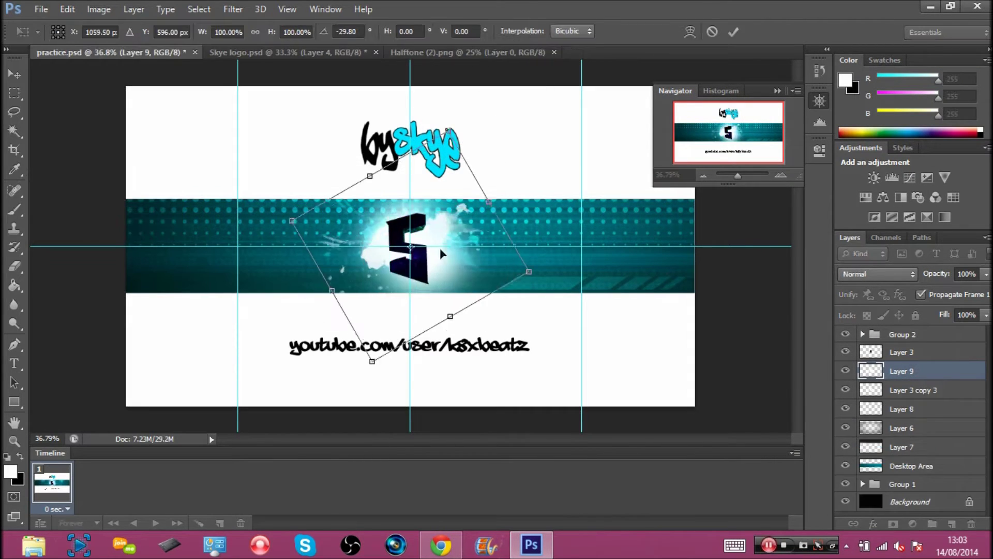
key("Return")
left_click_drag(845, 371, 848, 396)
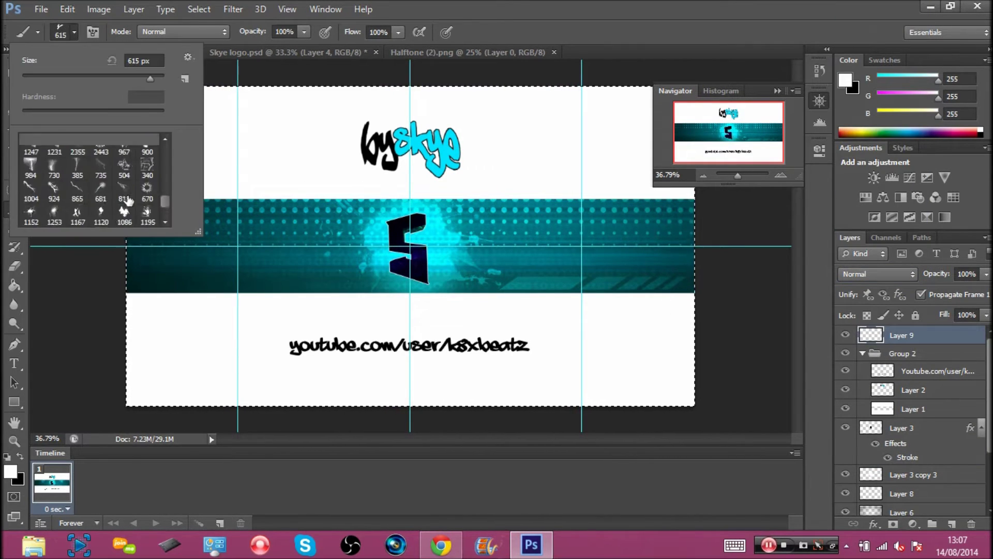
- Try 115 px and 1468 px tribal brush tips, settling on the 188 px tip
left_click(68, 38)
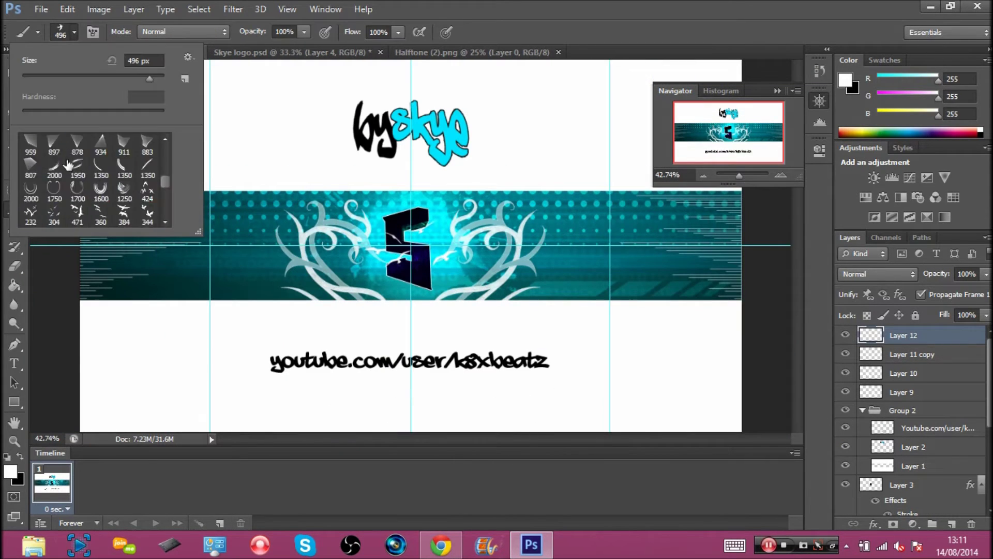
left_click(74, 31)
scroll(99, 170, "up", 3)
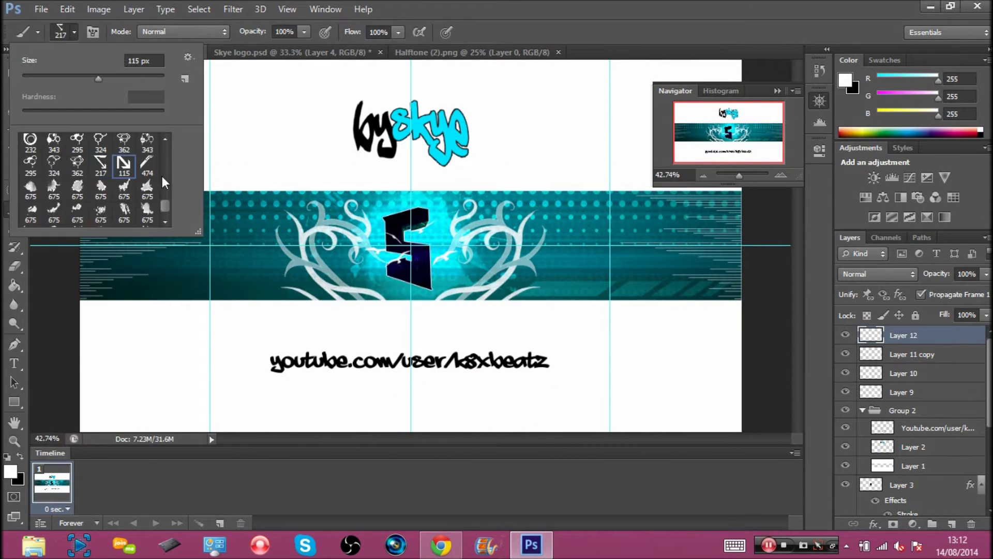
left_click(130, 170)
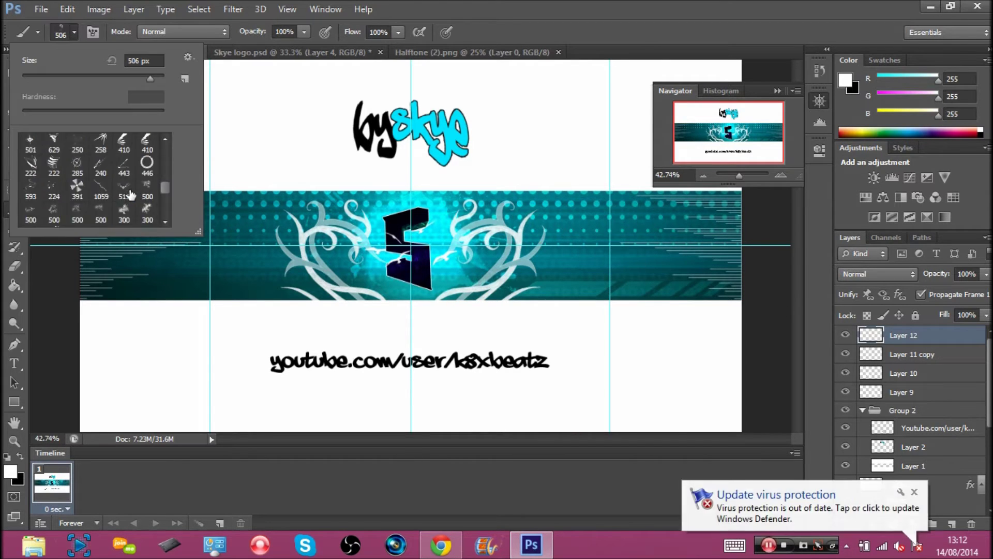
scroll(106, 169, "up", 3)
scroll(105, 168, "up", 3)
left_click(122, 191)
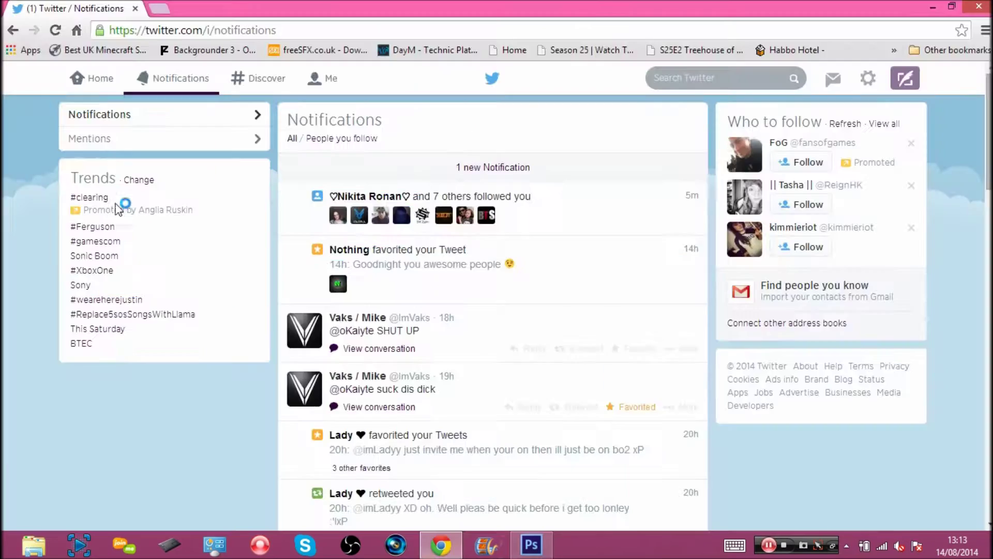
- Pick the 697 px brush tip from the Brush Preset picker
left_click(77, 165)
scroll(75, 197, "up", 3)
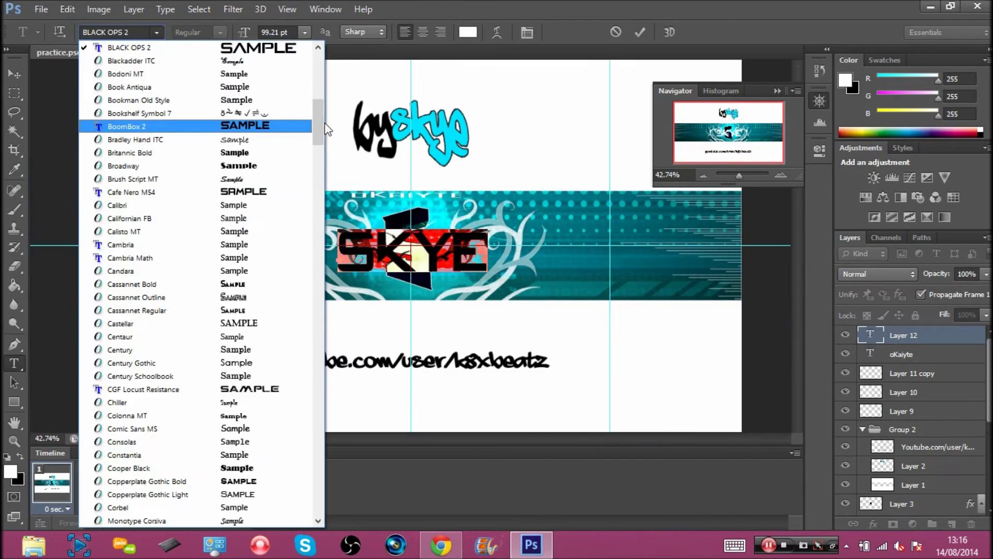
- Change the Skye text's font, pick the 220 px brush tip, and slightly widen a transformed item
left_click_drag(324, 125, 314, 217)
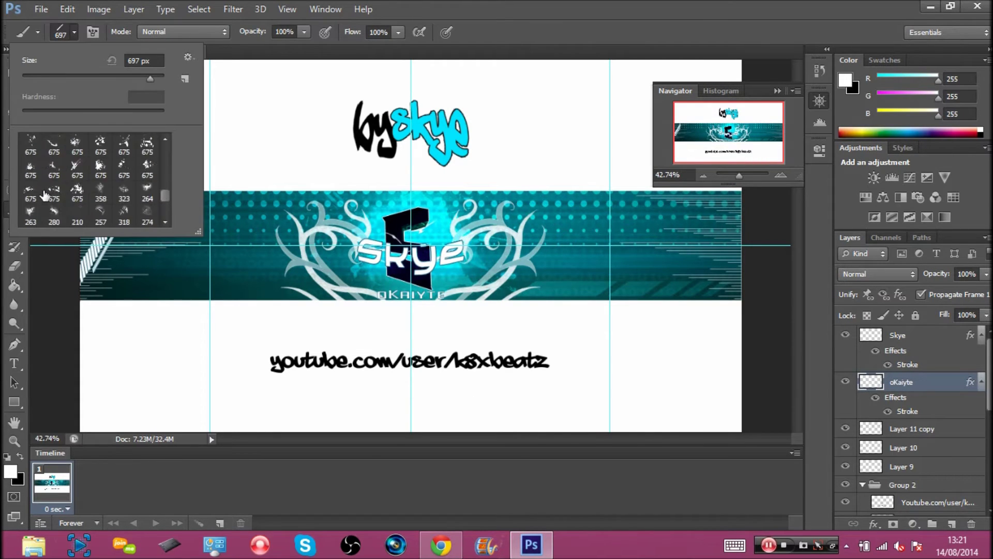
double_click(31, 155)
left_click_drag(475, 273, 461, 272)
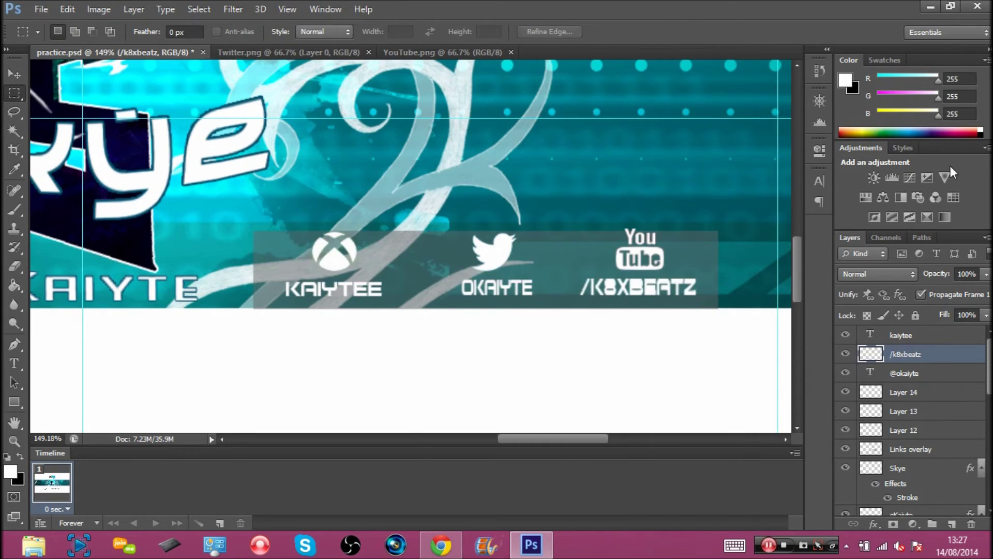
- Zoom out and scroll to view the whole banner
left_click(819, 101)
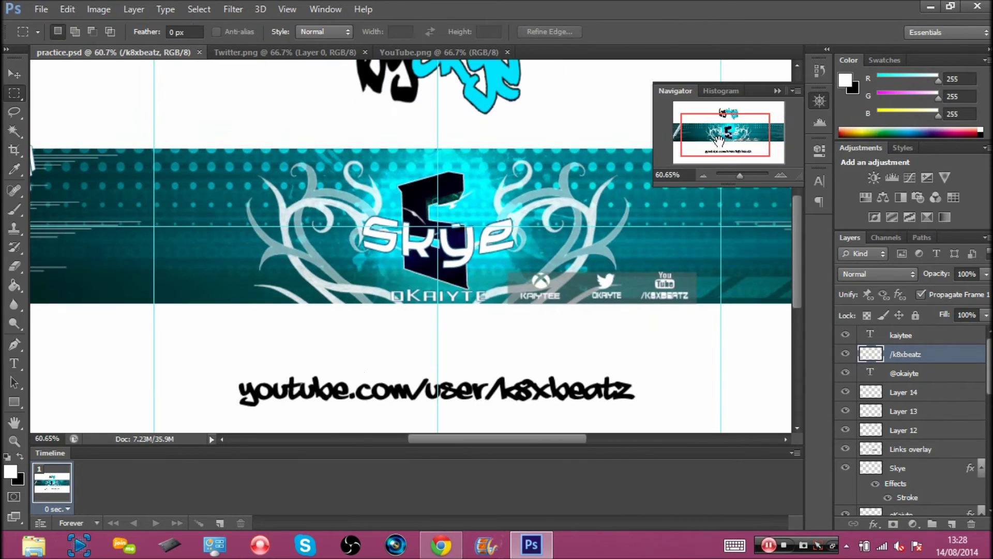
left_click_drag(760, 174, 738, 175)
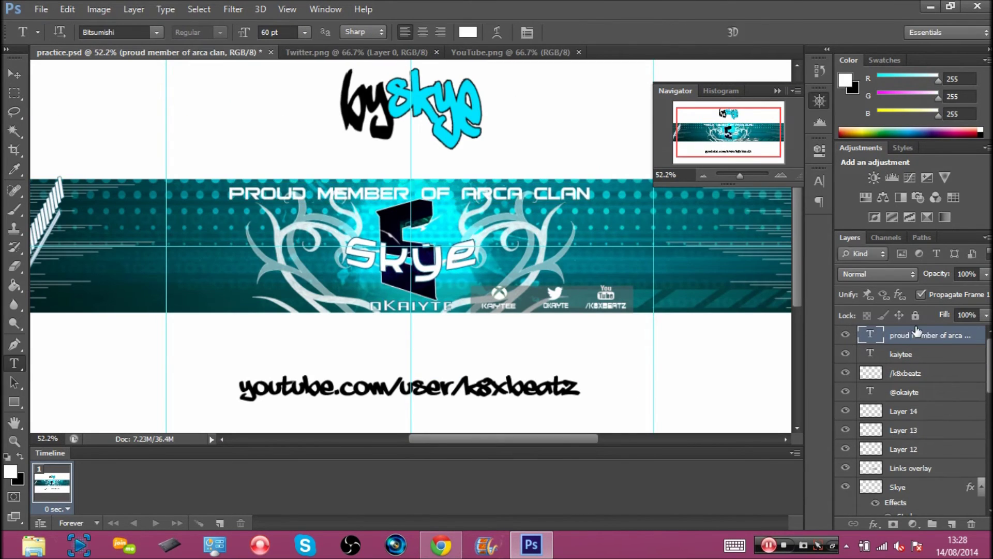
scroll(538, 194, "up", 3)
scroll(593, 211, "down", 5)
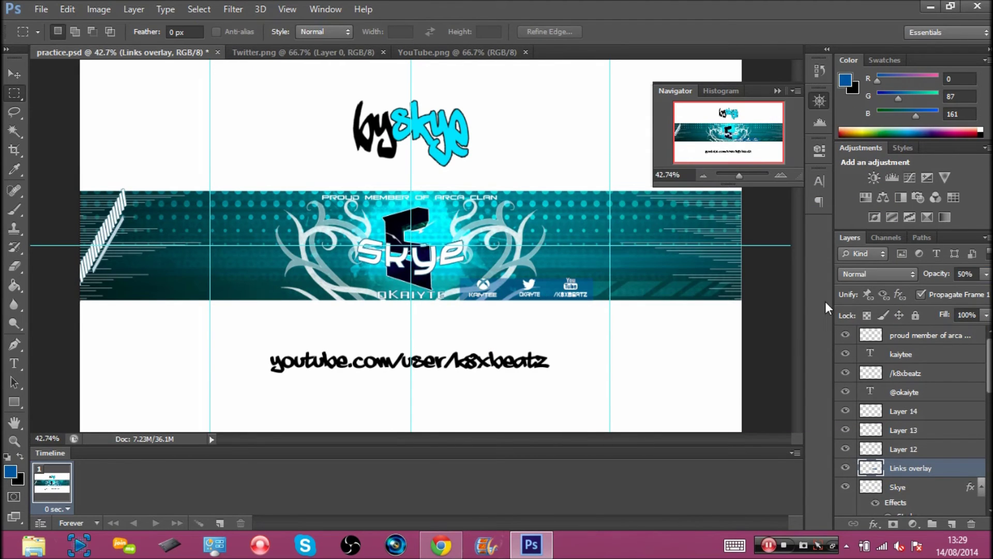
- Delete the leftover text layer and select a bird-shaped brush tip
right_click(900, 383)
left_click(659, 427)
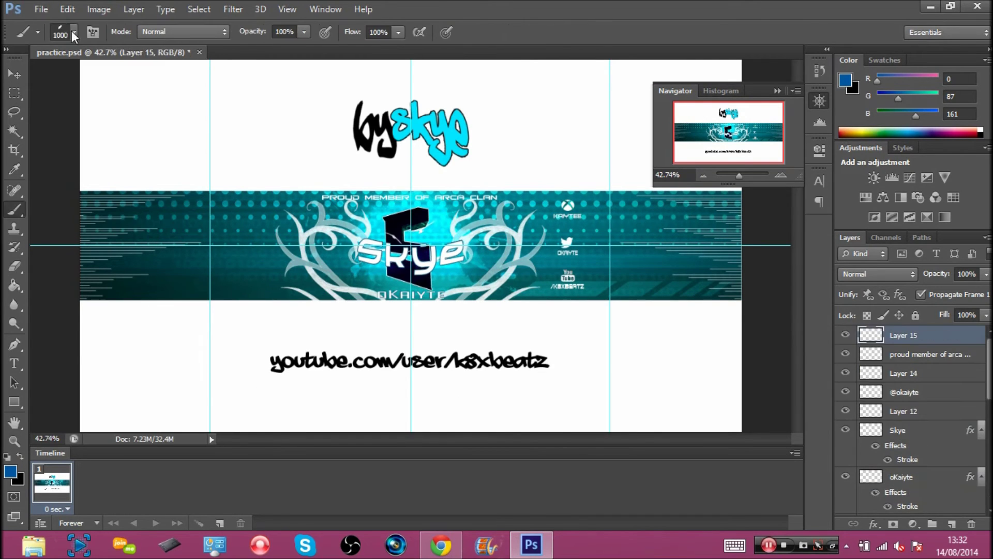
left_click(74, 32)
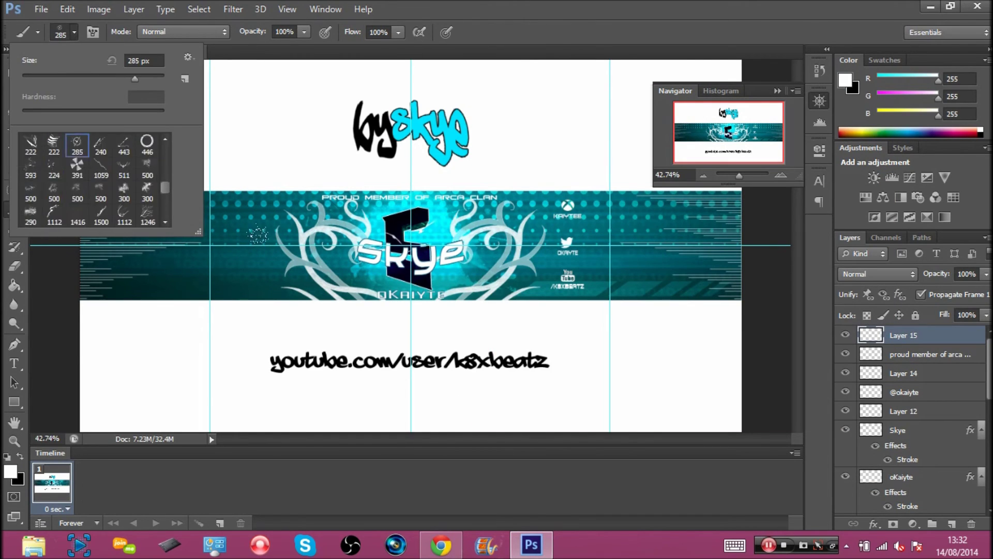
scroll(63, 170, "down", 3)
double_click(147, 176)
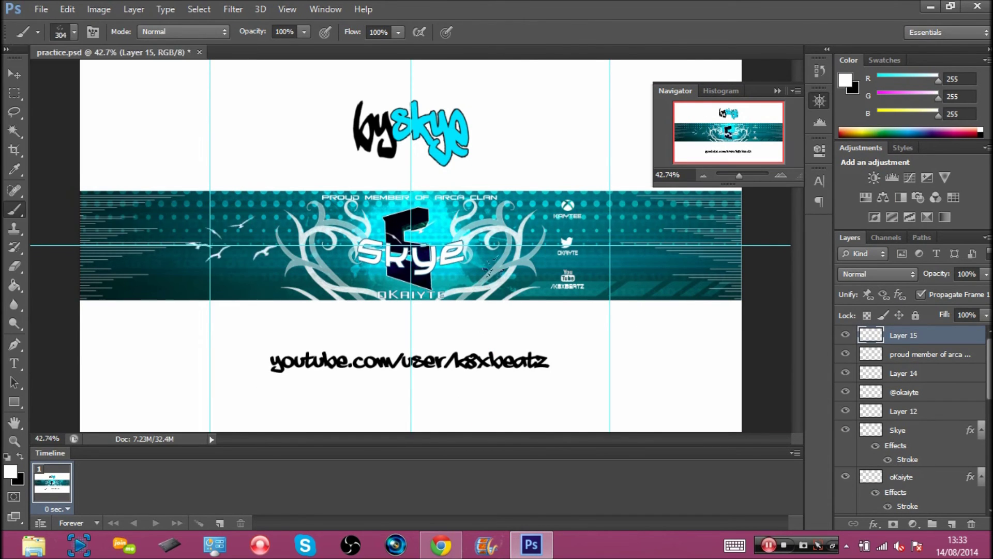